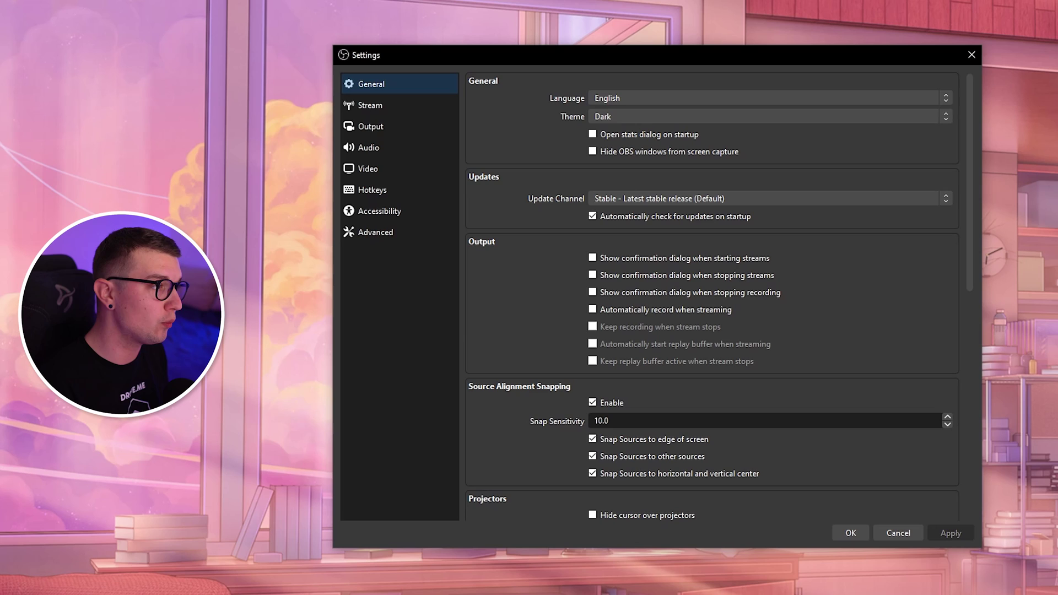
- Check the Video page, leaving canvas and output resolution at 2560x1440 and 60 FPS
click(370, 172)
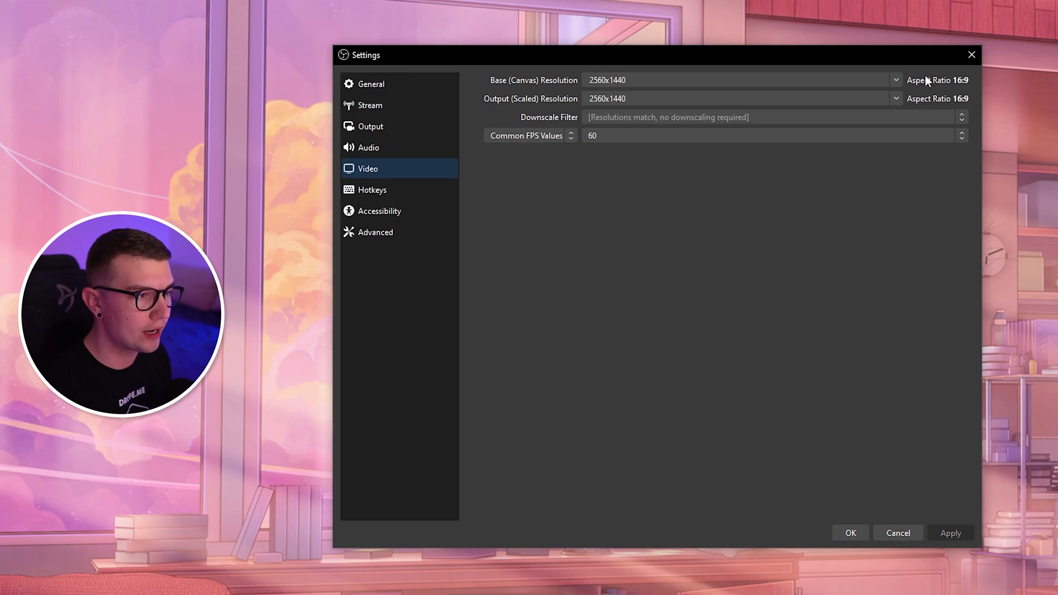
click(897, 79)
key(Escape)
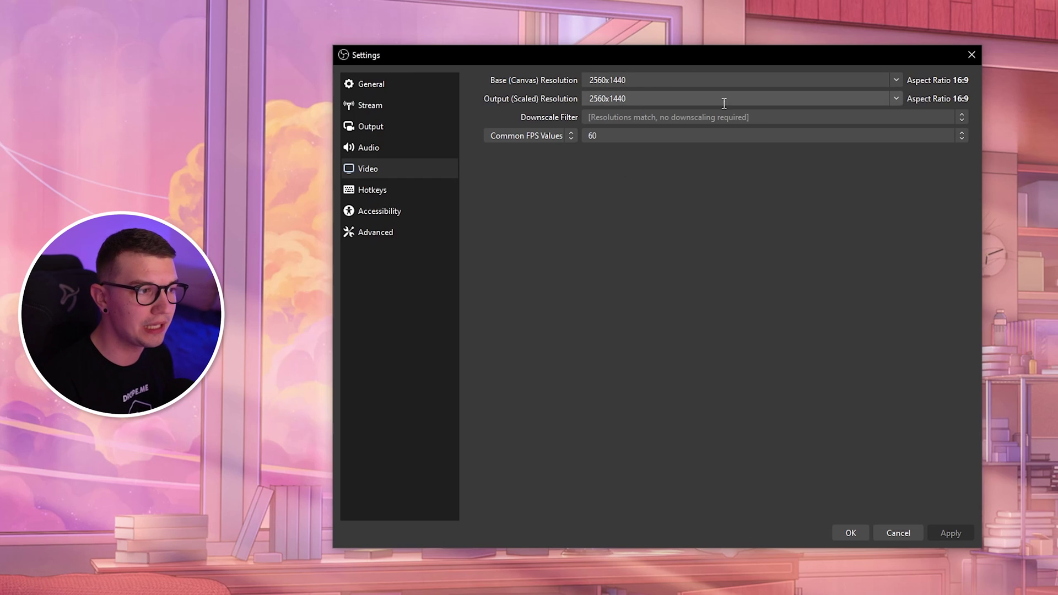
click(896, 100)
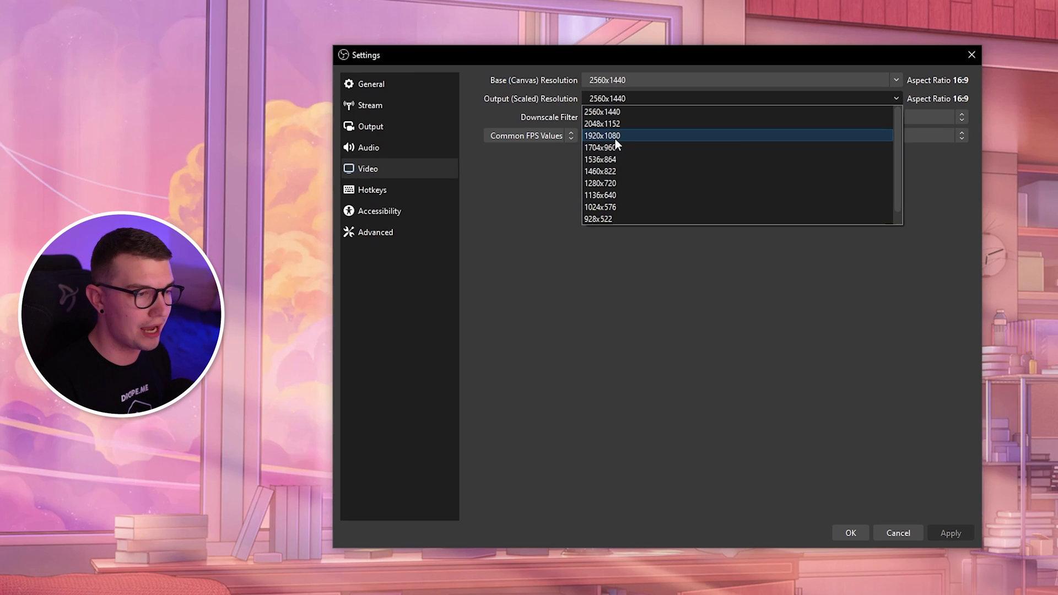
click(553, 94)
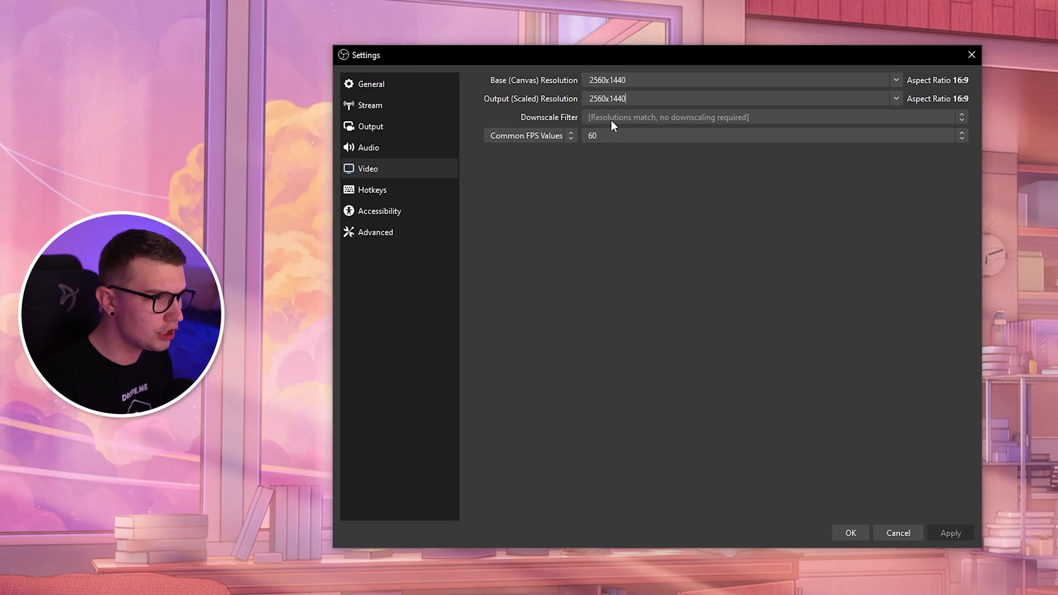
click(598, 139)
click(539, 210)
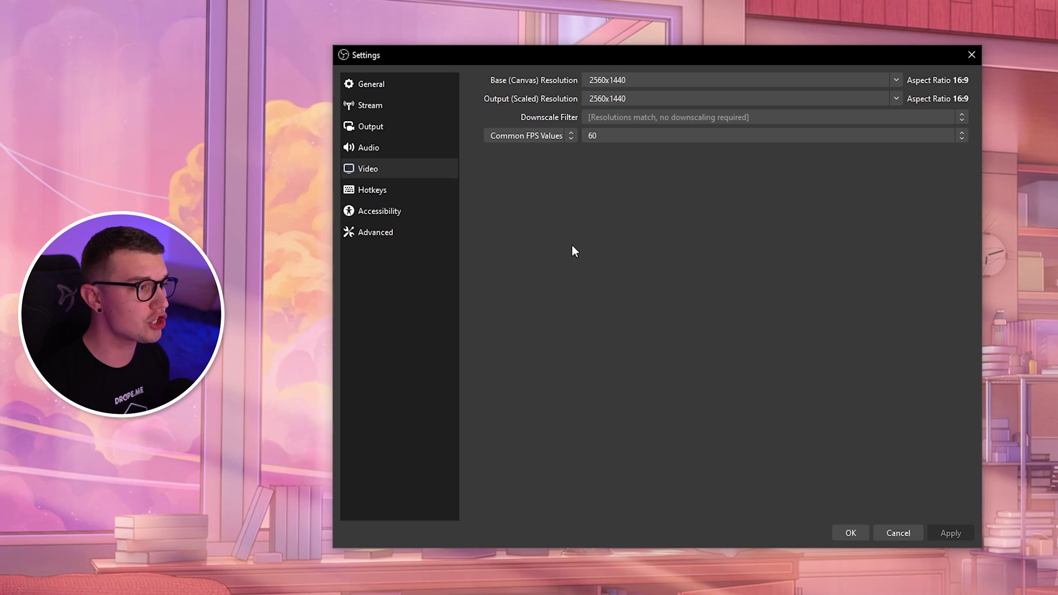
- Switch Output Mode to Simple and back to Advanced, then view the Recording settings
click(371, 126)
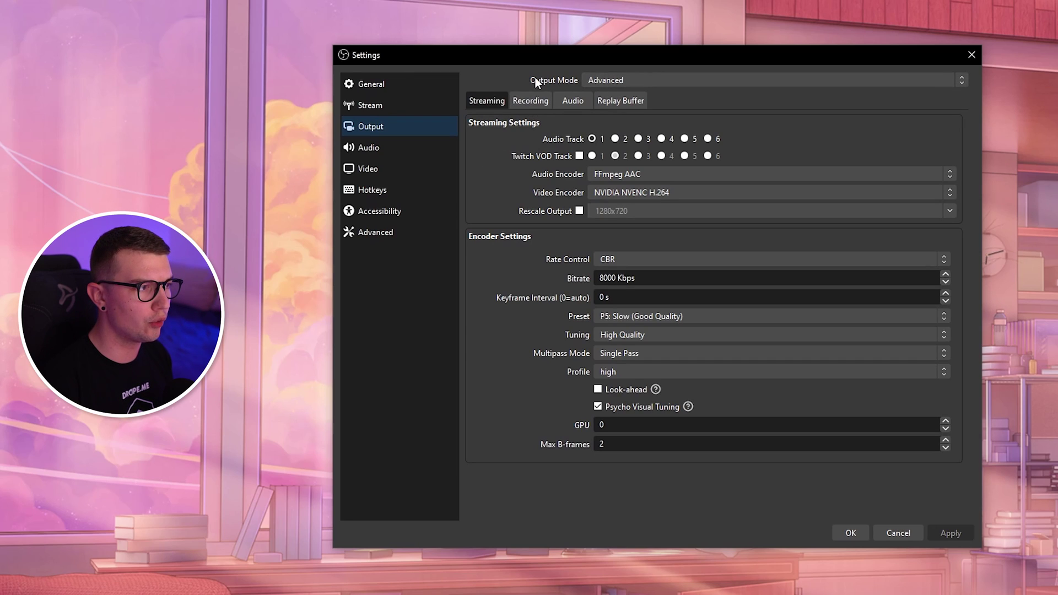
click(605, 83)
click(598, 94)
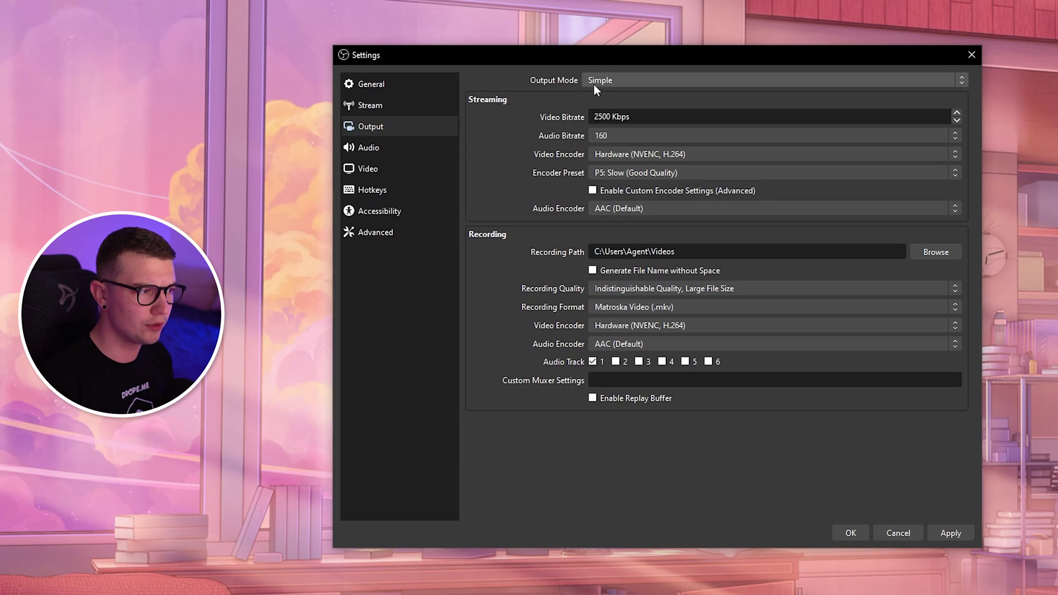
click(608, 83)
click(606, 107)
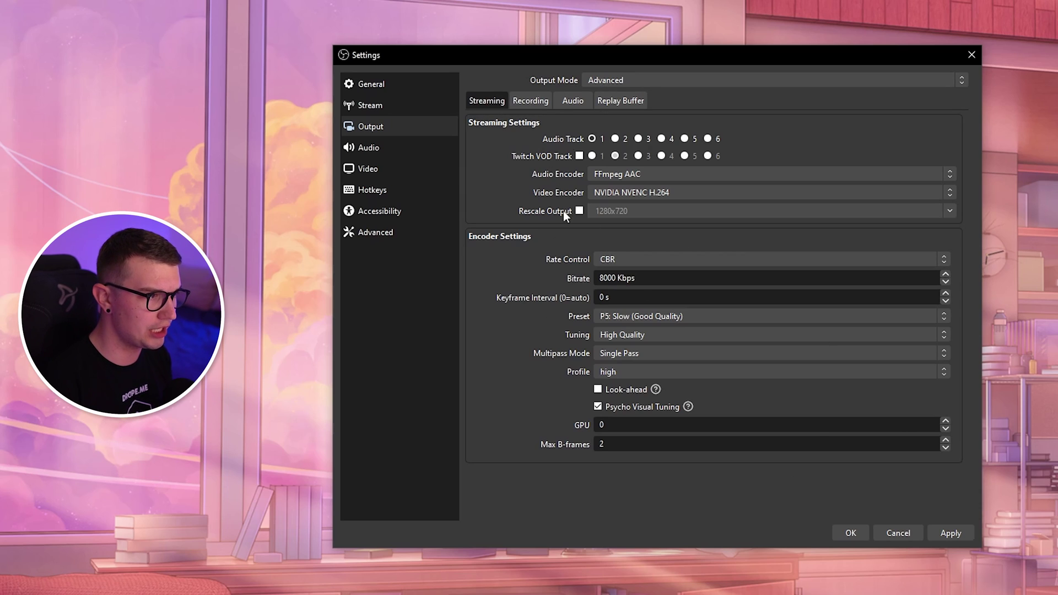
click(532, 103)
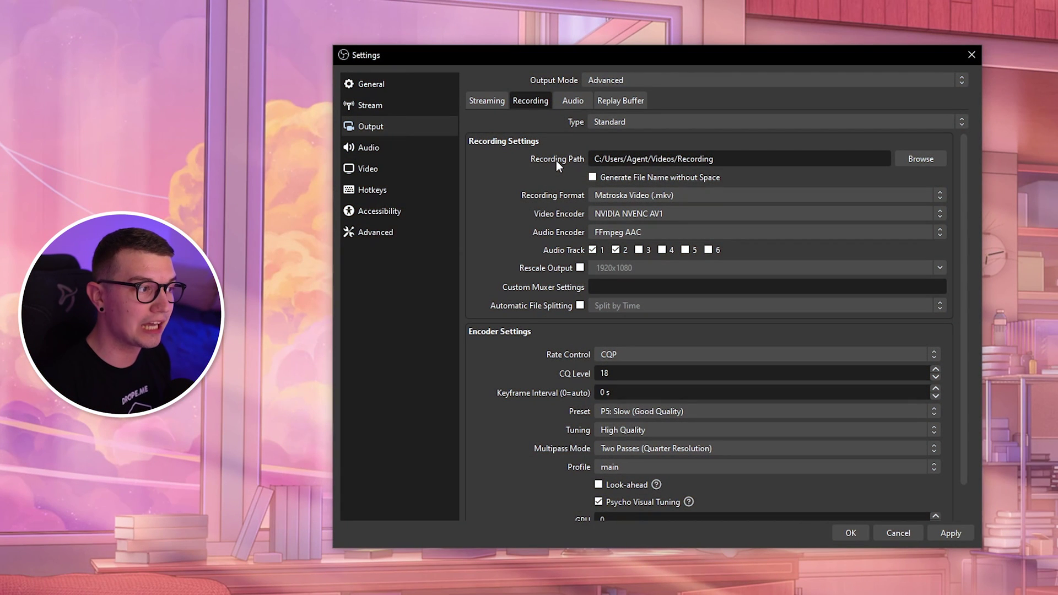
click(610, 122)
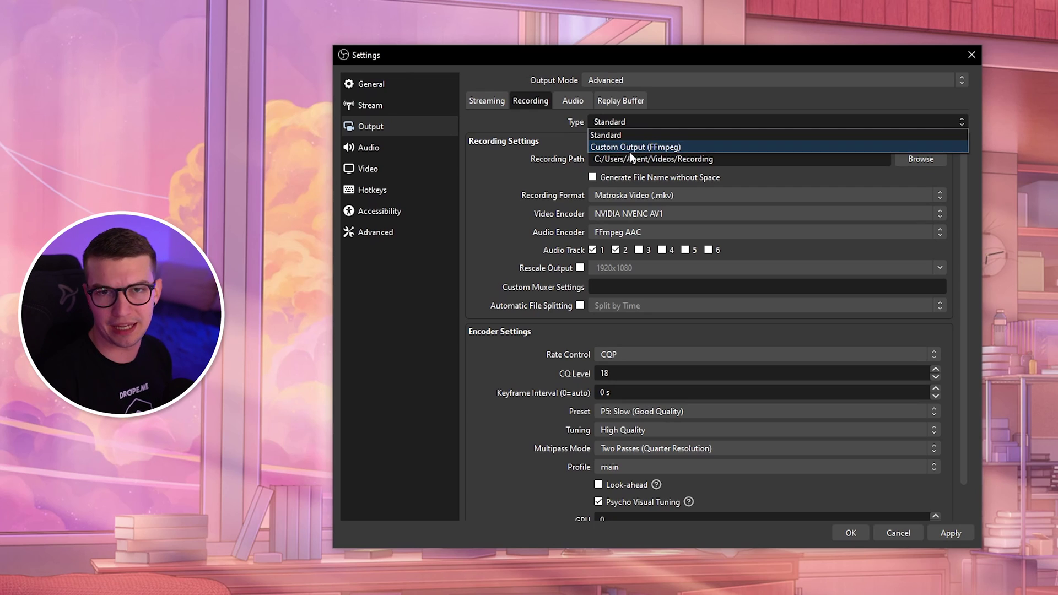
click(593, 133)
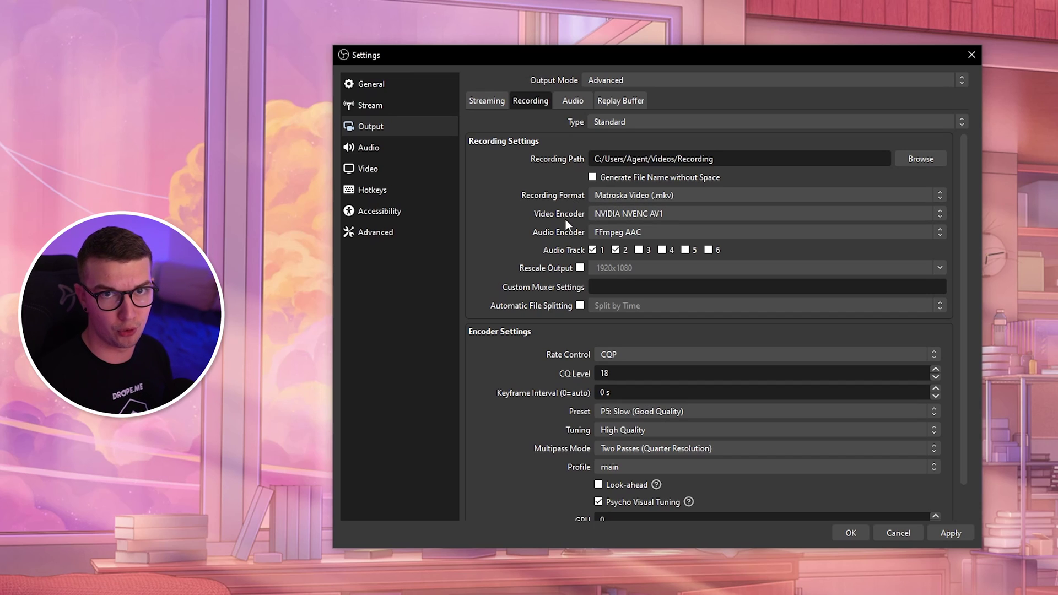
click(614, 194)
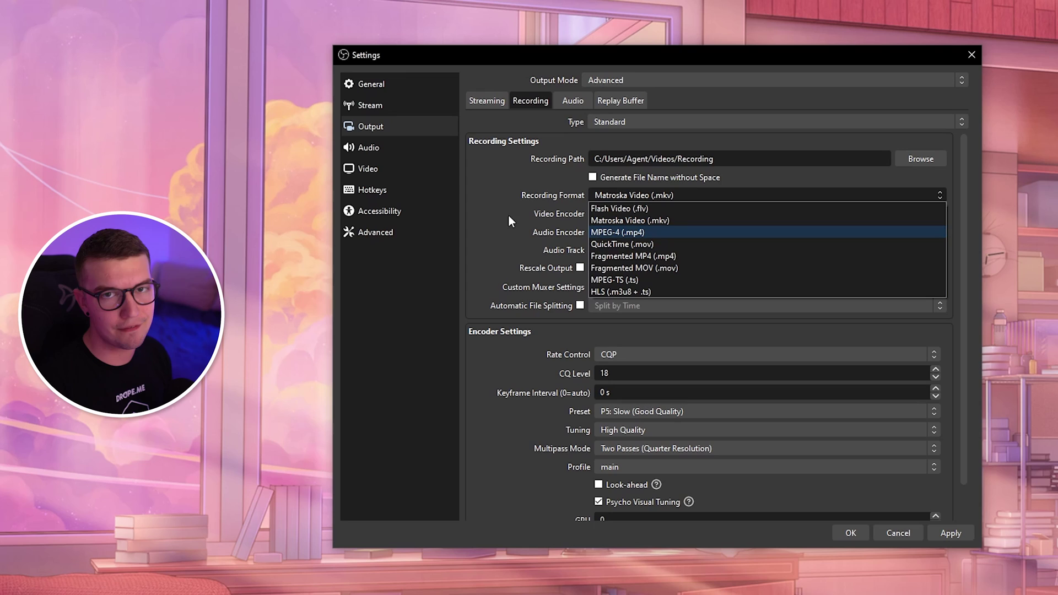
click(617, 232)
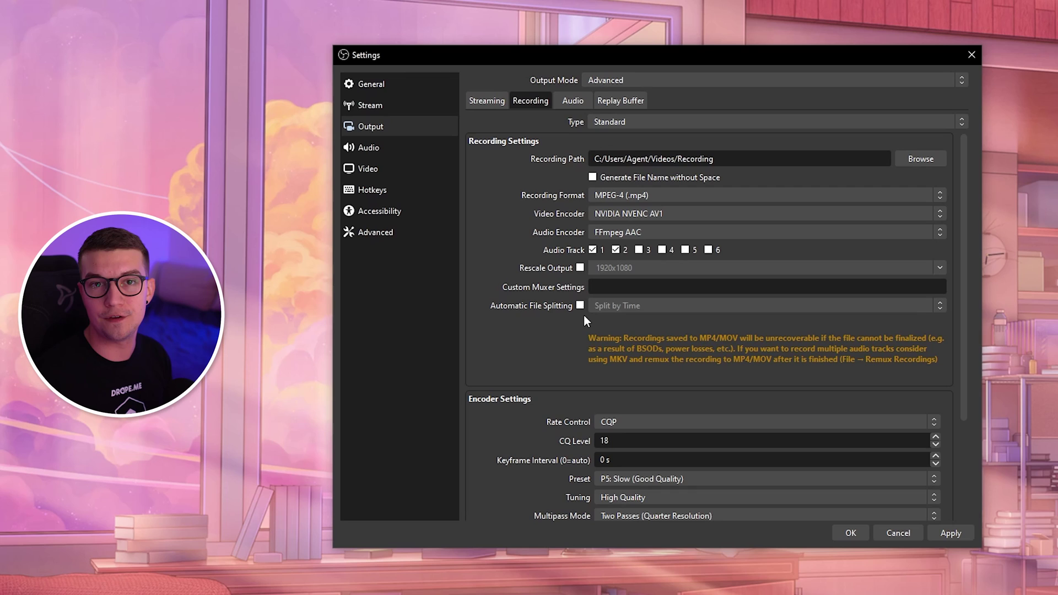
click(639, 196)
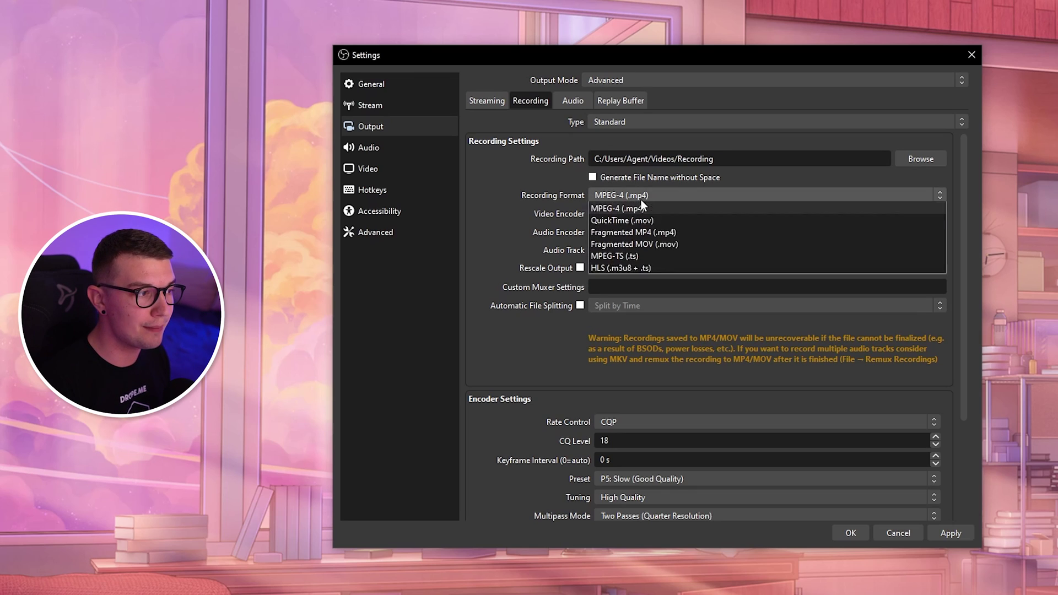
click(634, 220)
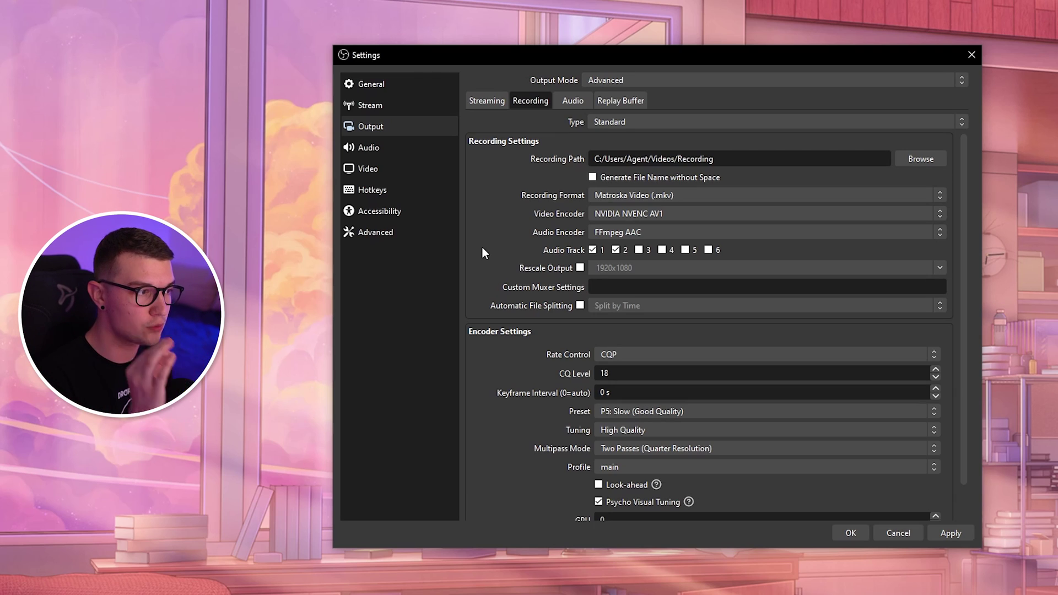
click(634, 195)
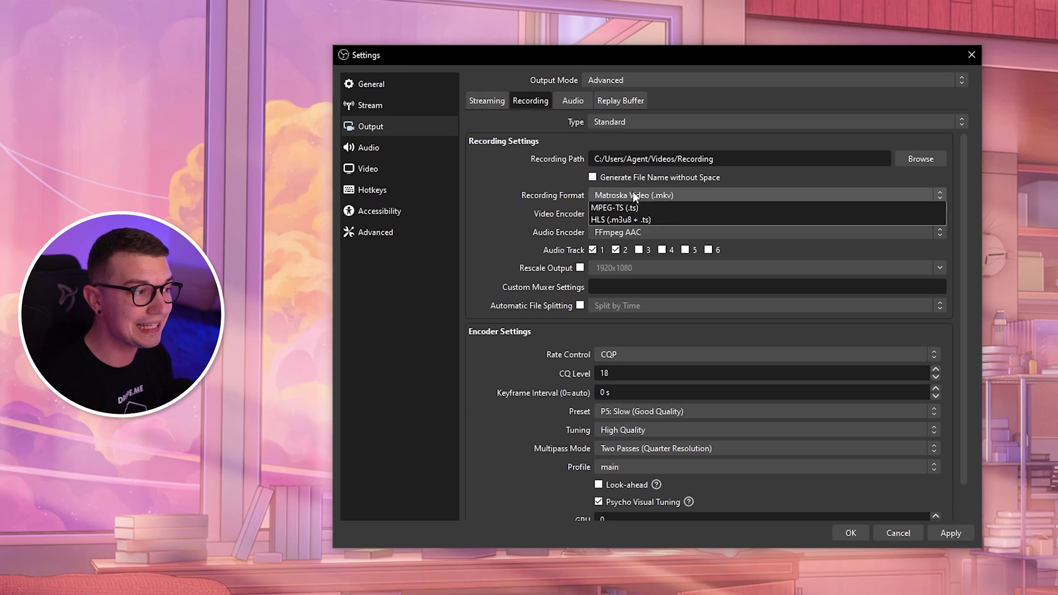
click(630, 190)
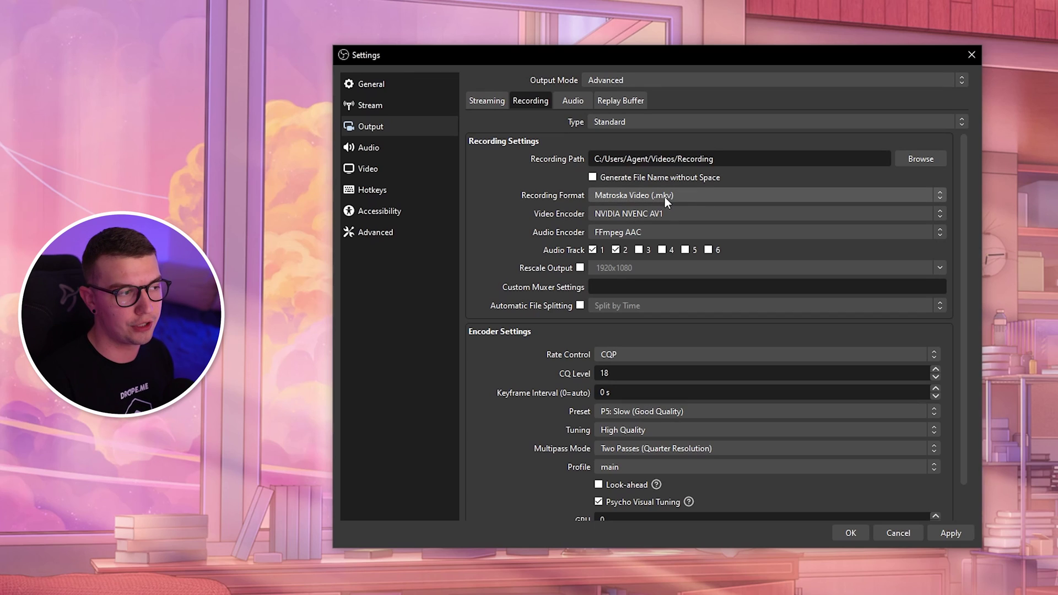
- Try x264 as the recording encoder, restore NVIDIA NVENC AV1, and check the audio encoders
click(611, 212)
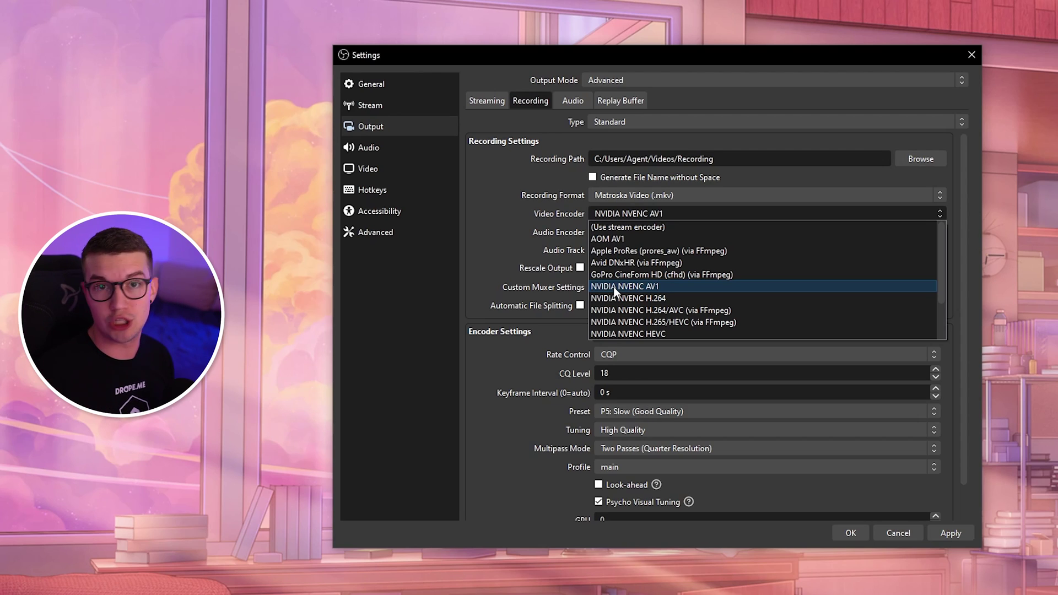
scroll(624, 315, down, 2)
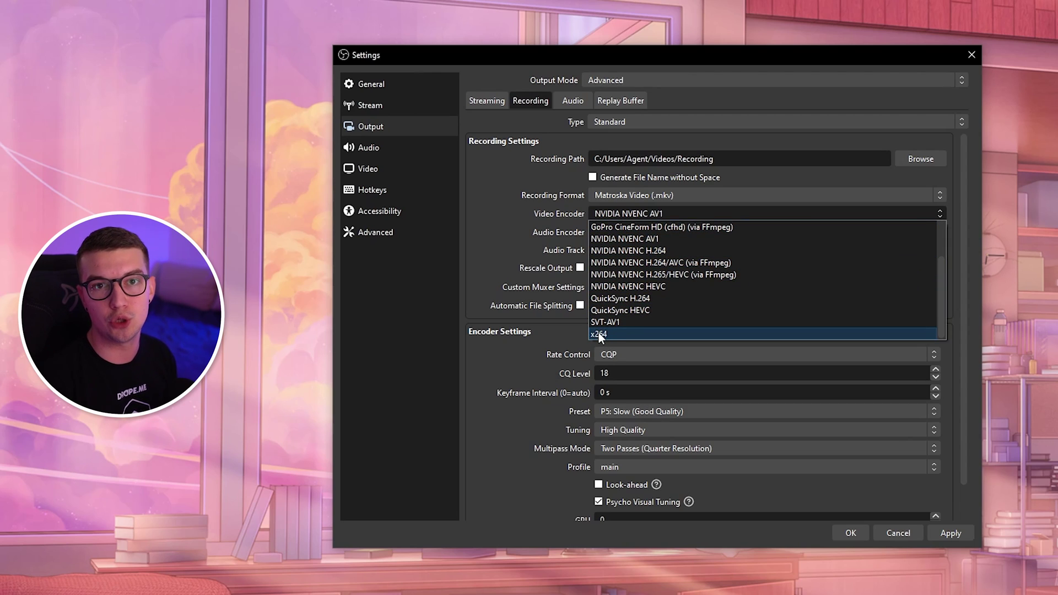
click(600, 334)
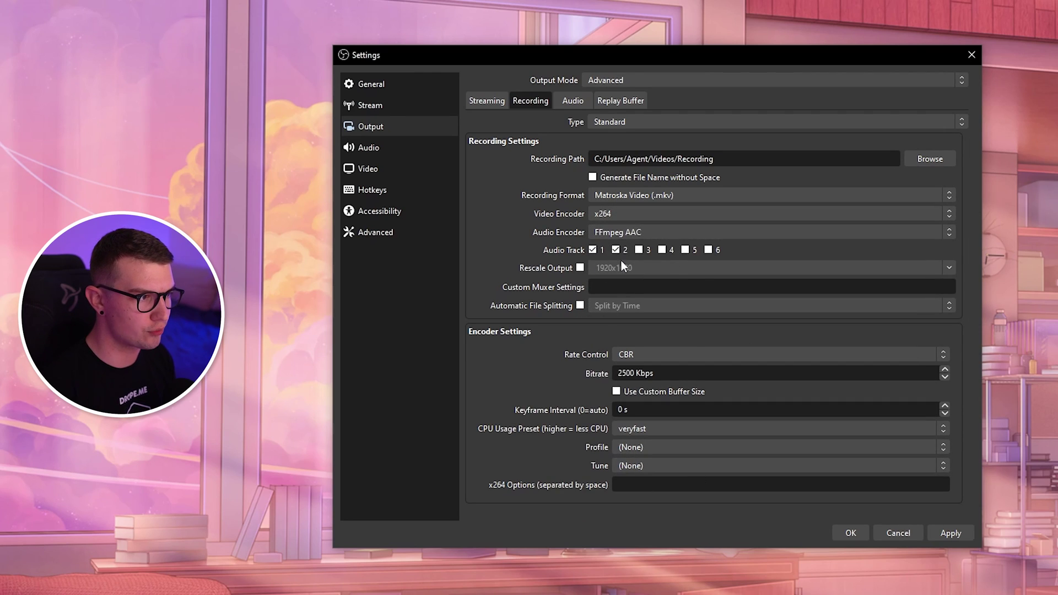
click(620, 212)
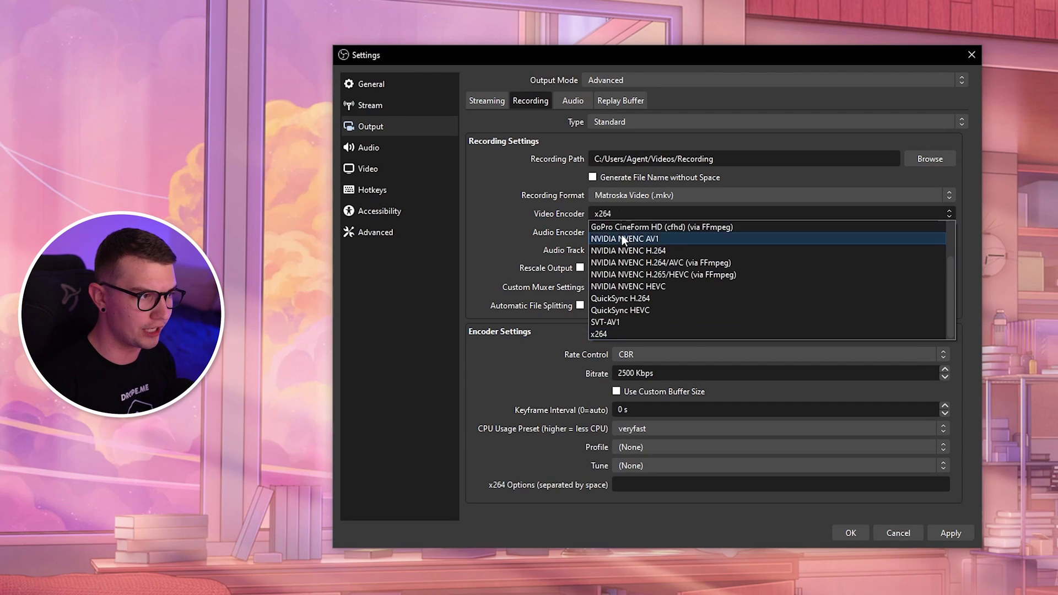
scroll(623, 241, up, 2)
click(640, 286)
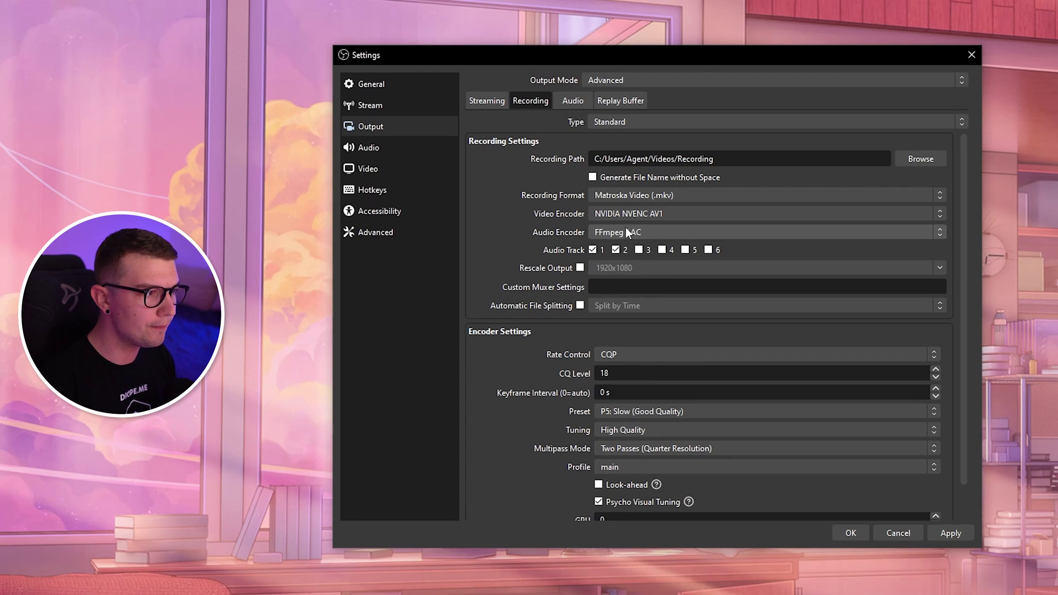
click(626, 231)
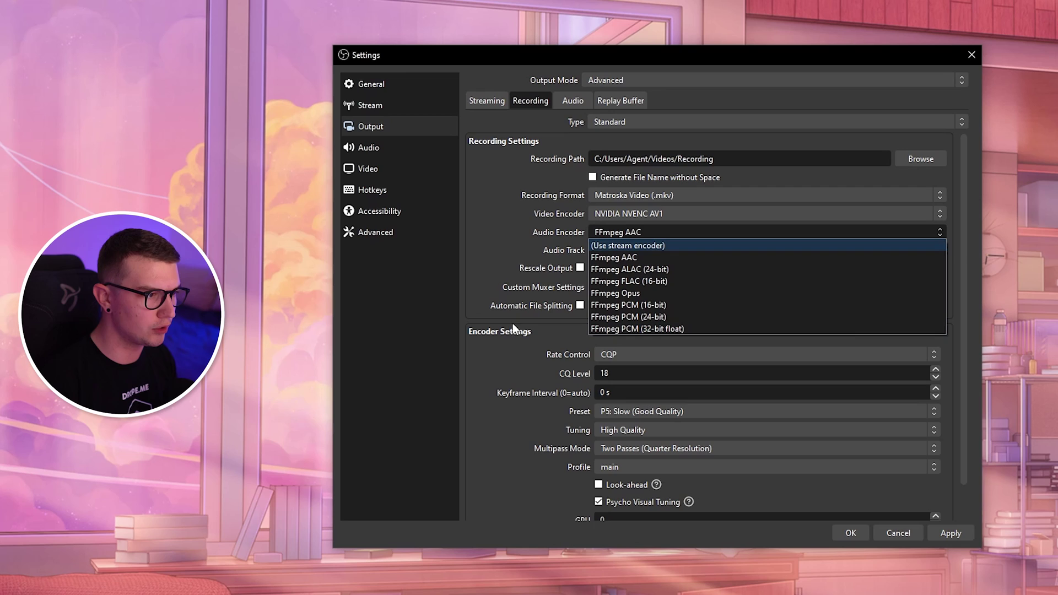
click(508, 265)
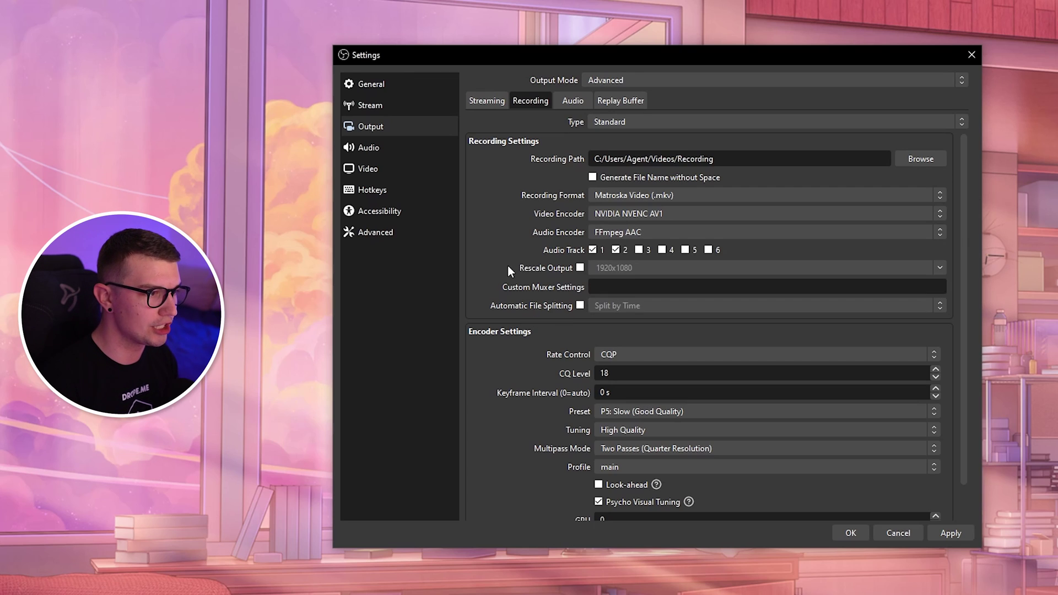
click(647, 213)
click(663, 297)
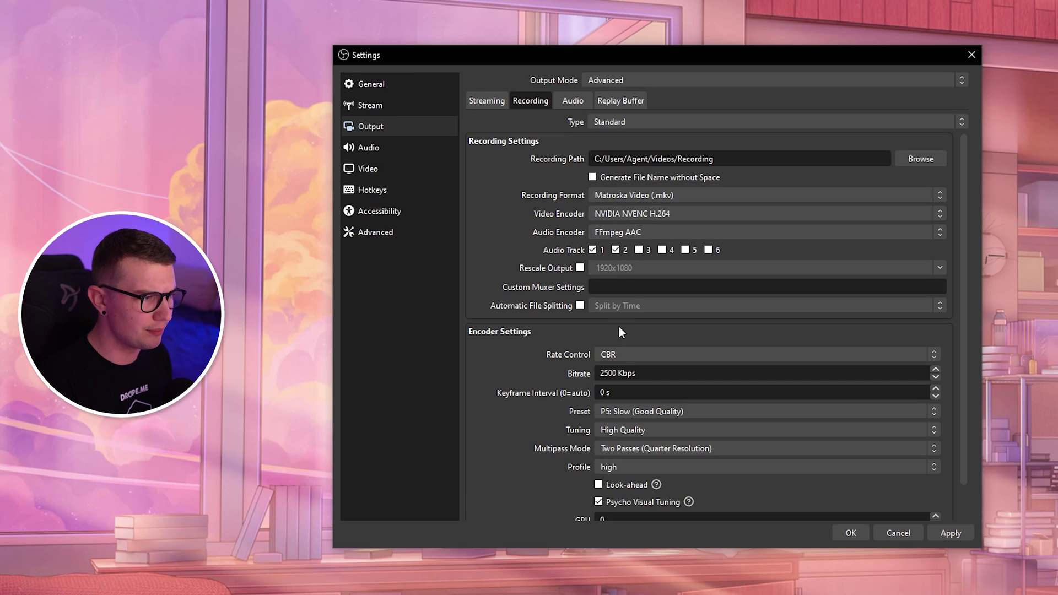
click(643, 214)
click(652, 288)
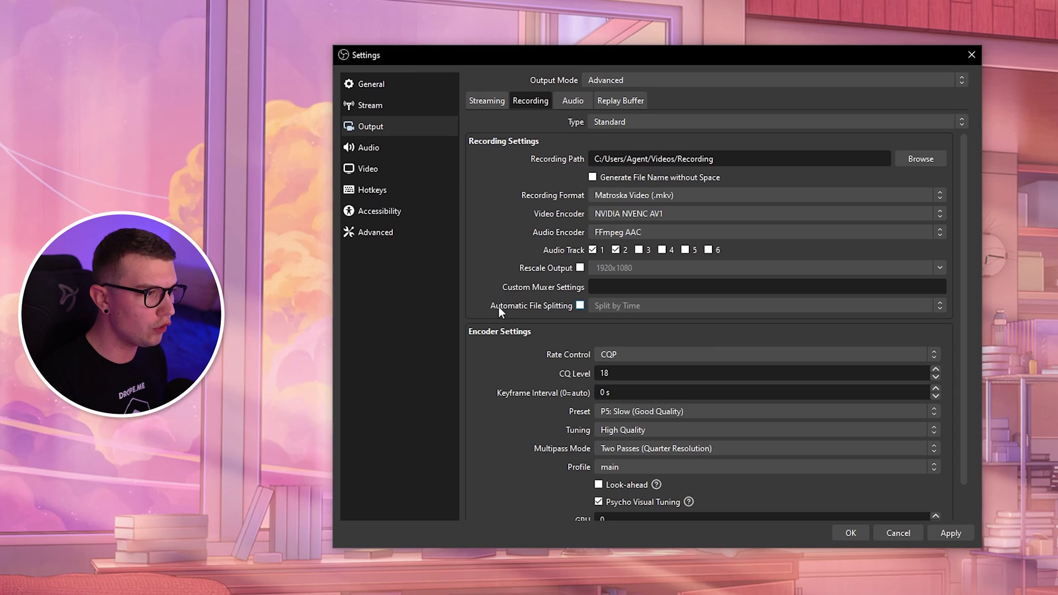
- Leave Automatic File Splitting unchecked and scroll down to the CQP 18 encoder settings
click(580, 305)
click(613, 306)
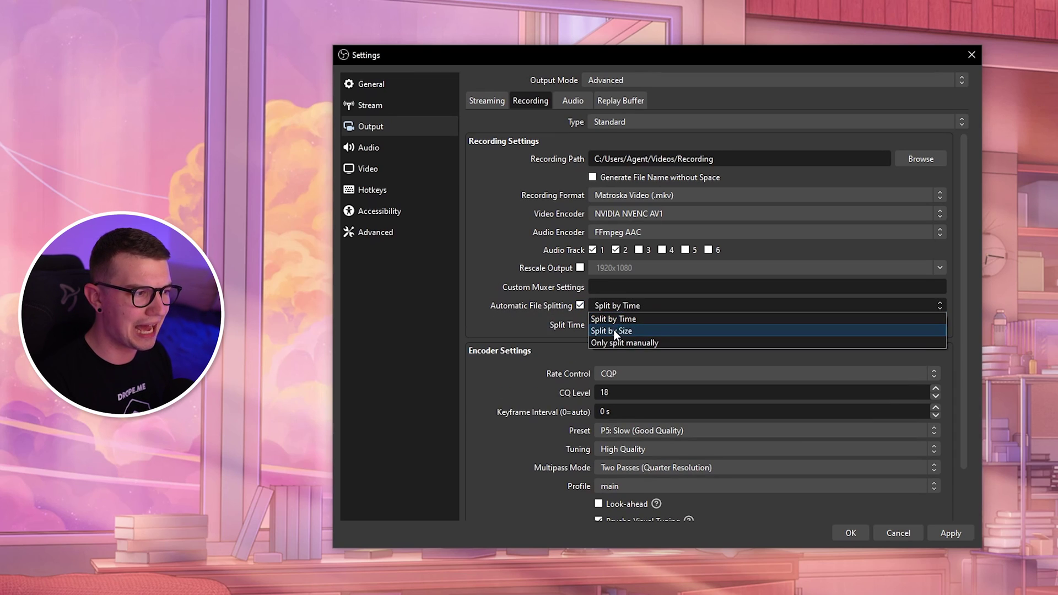
click(626, 319)
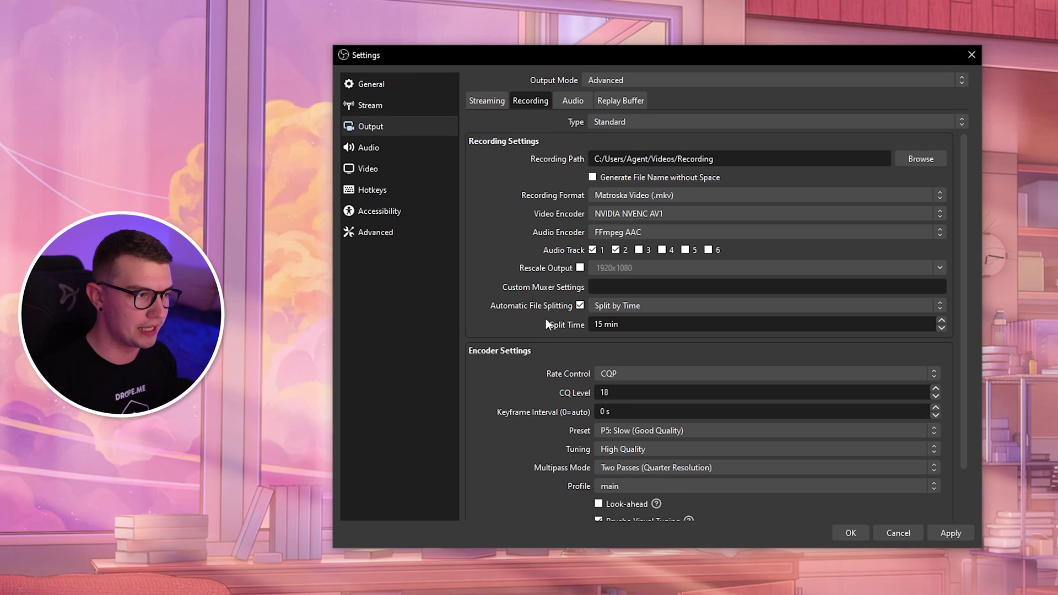
click(613, 306)
click(524, 302)
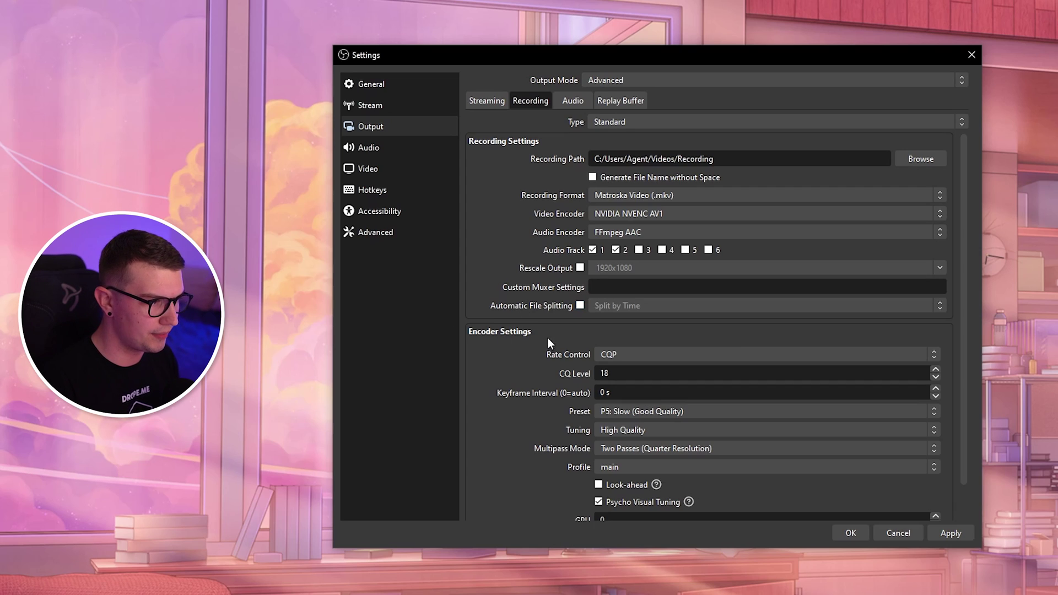
scroll(501, 351, down, 1)
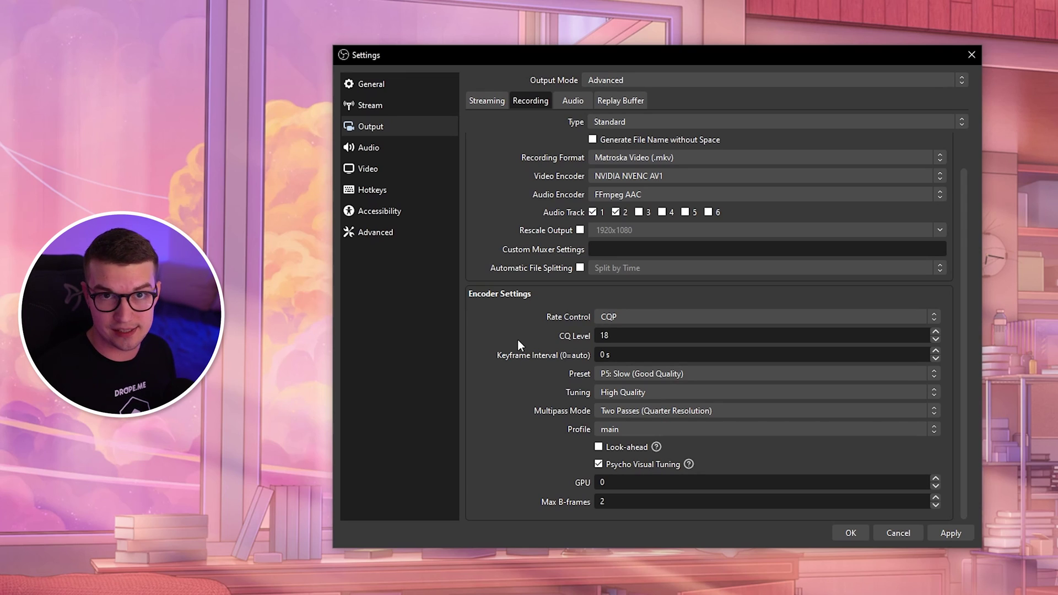
click(603, 316)
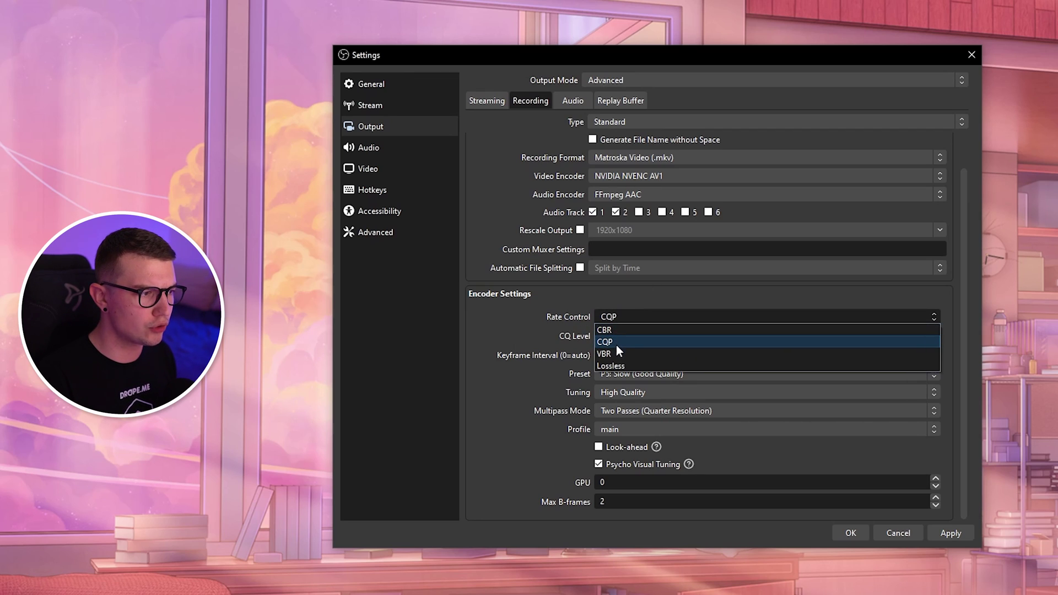
click(532, 322)
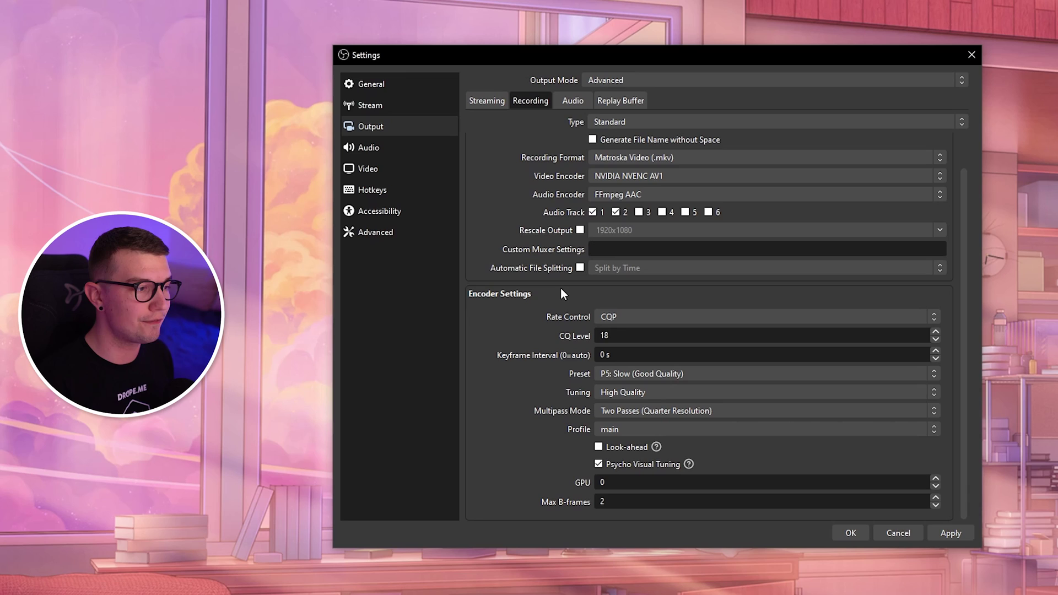
click(612, 317)
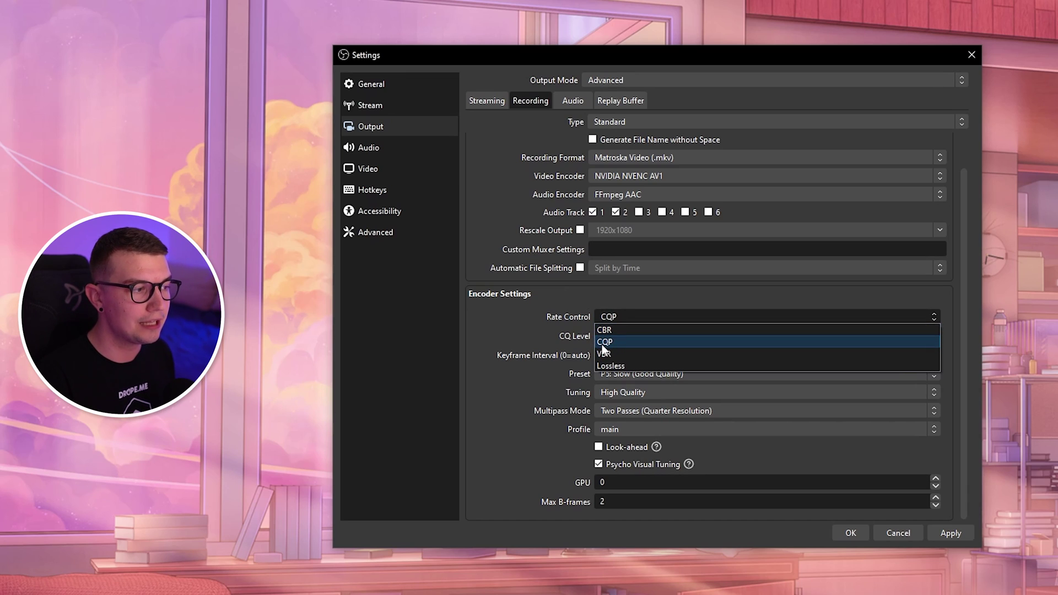
click(509, 325)
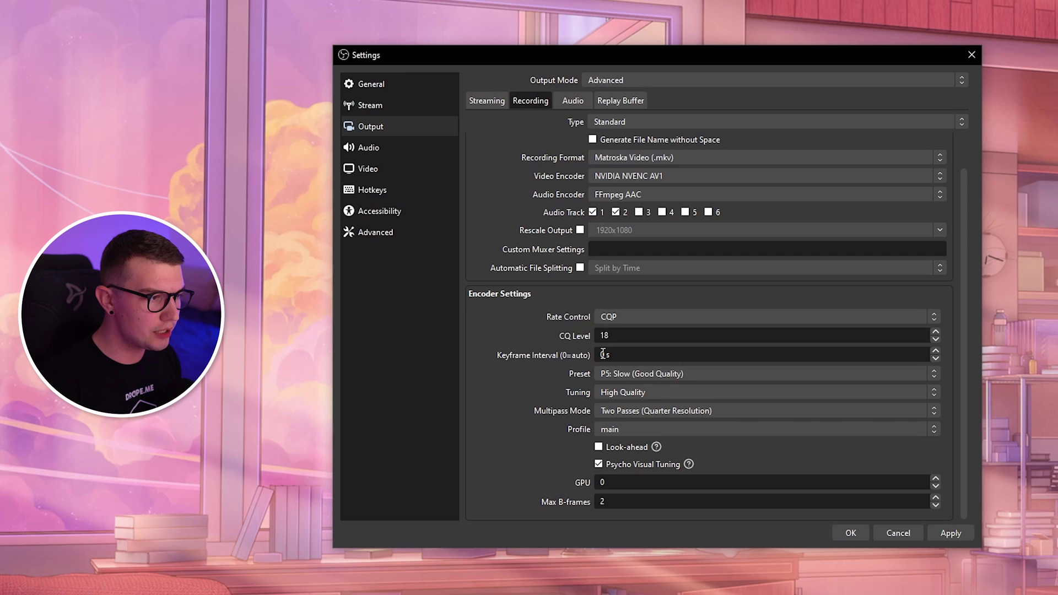
click(620, 375)
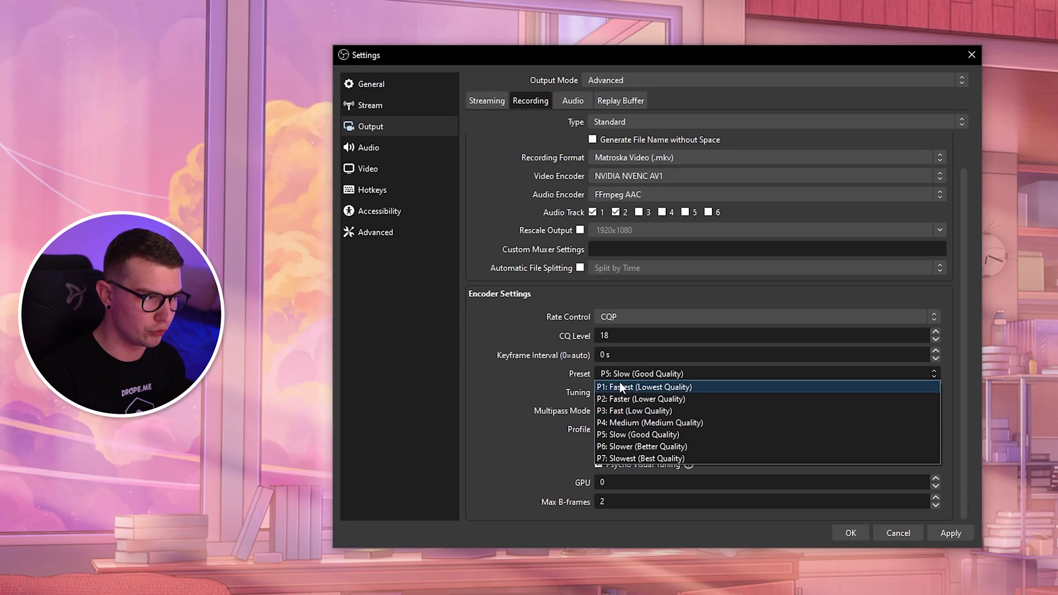
click(528, 388)
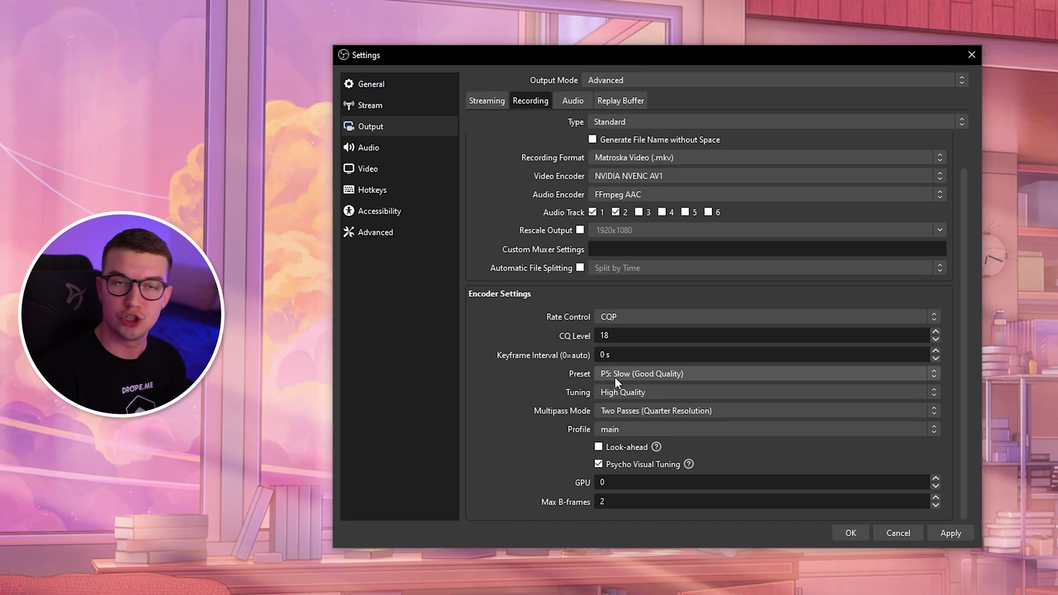
click(635, 392)
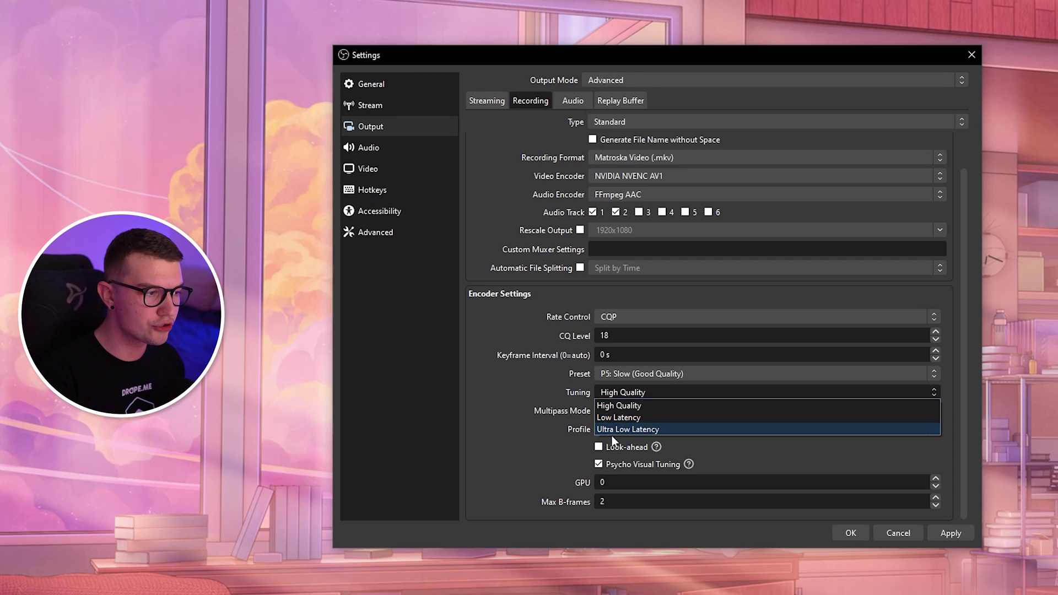
click(612, 406)
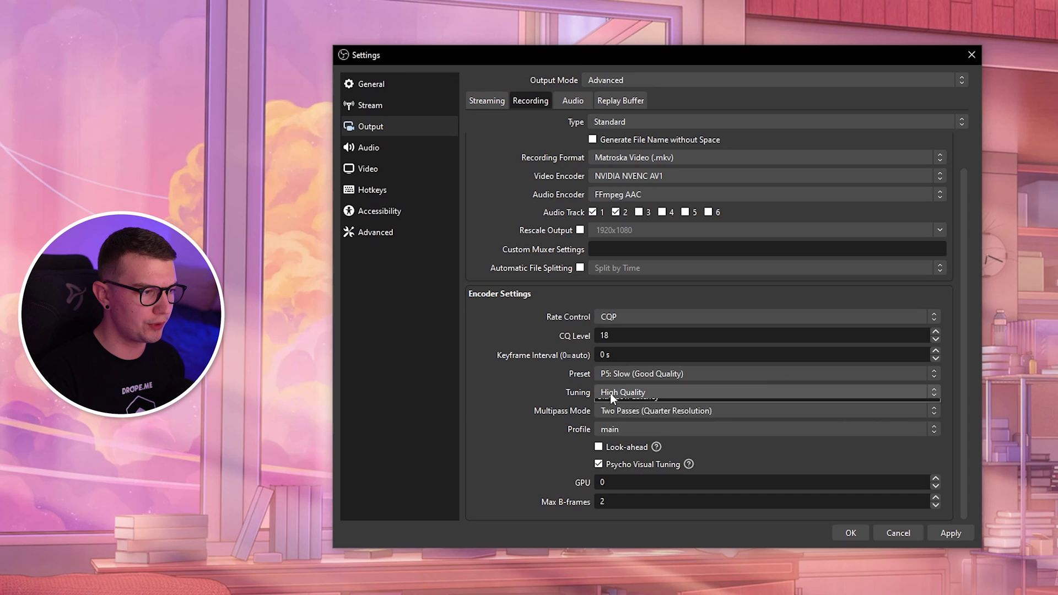
click(611, 393)
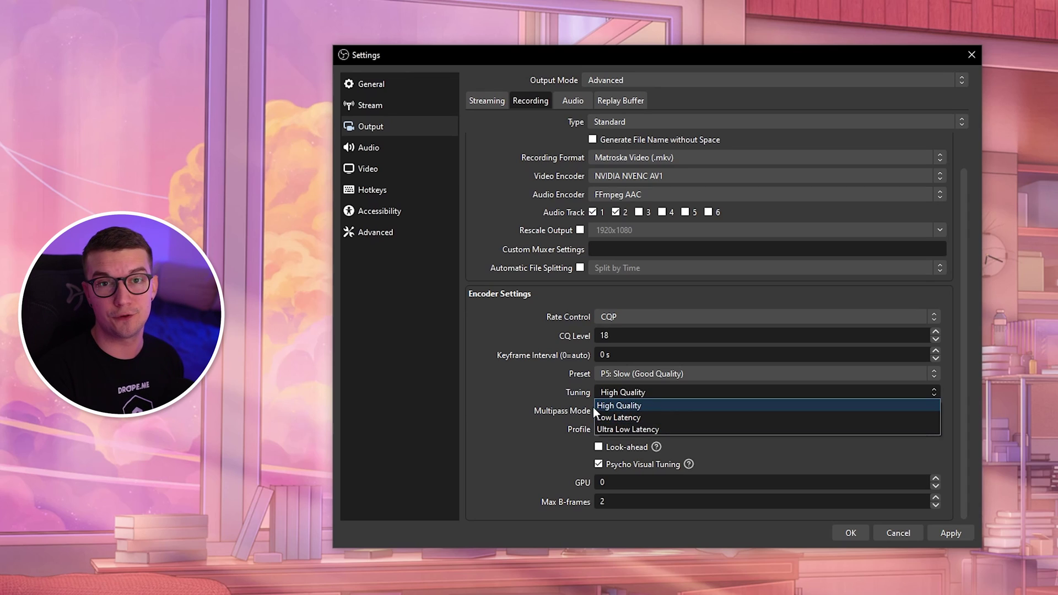
click(527, 396)
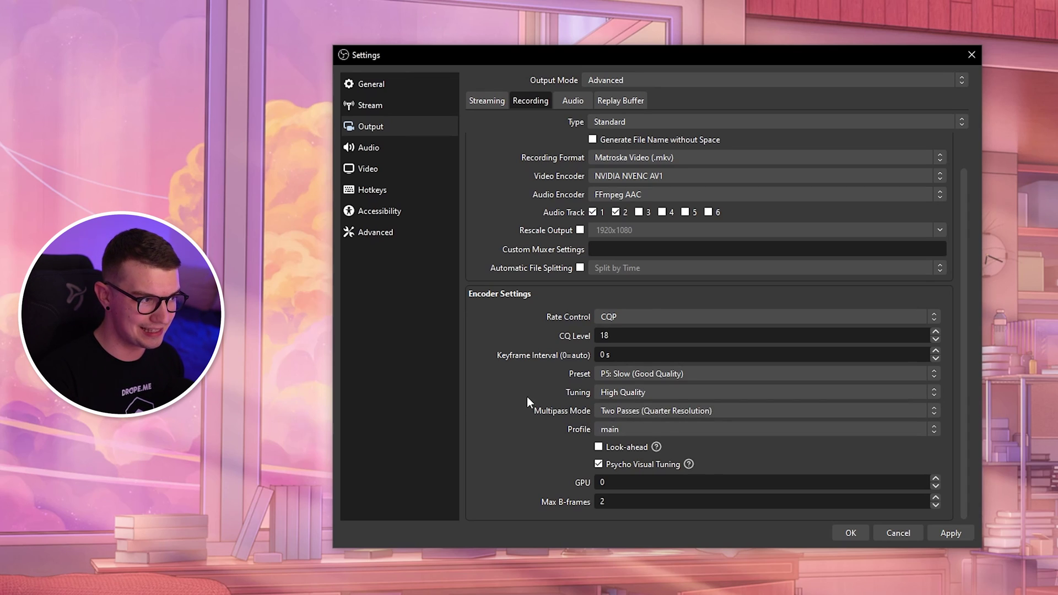
click(614, 408)
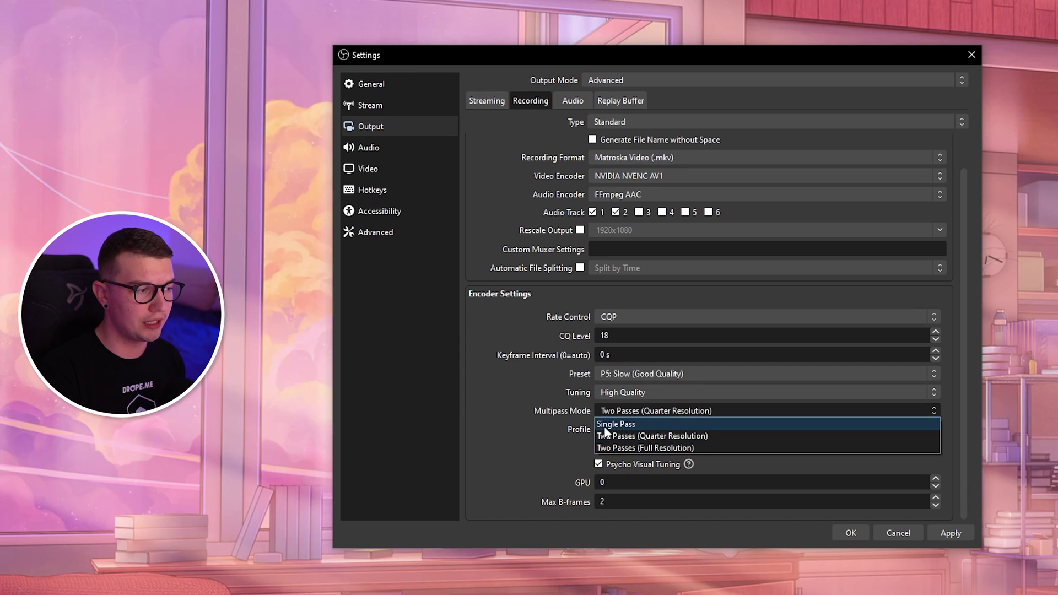
click(592, 407)
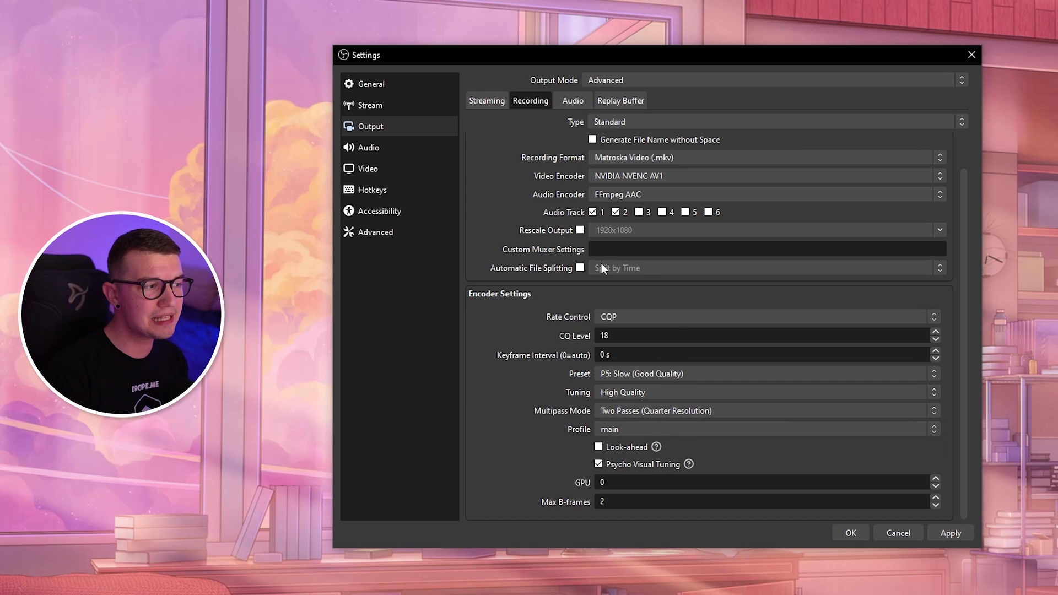
click(636, 177)
click(613, 300)
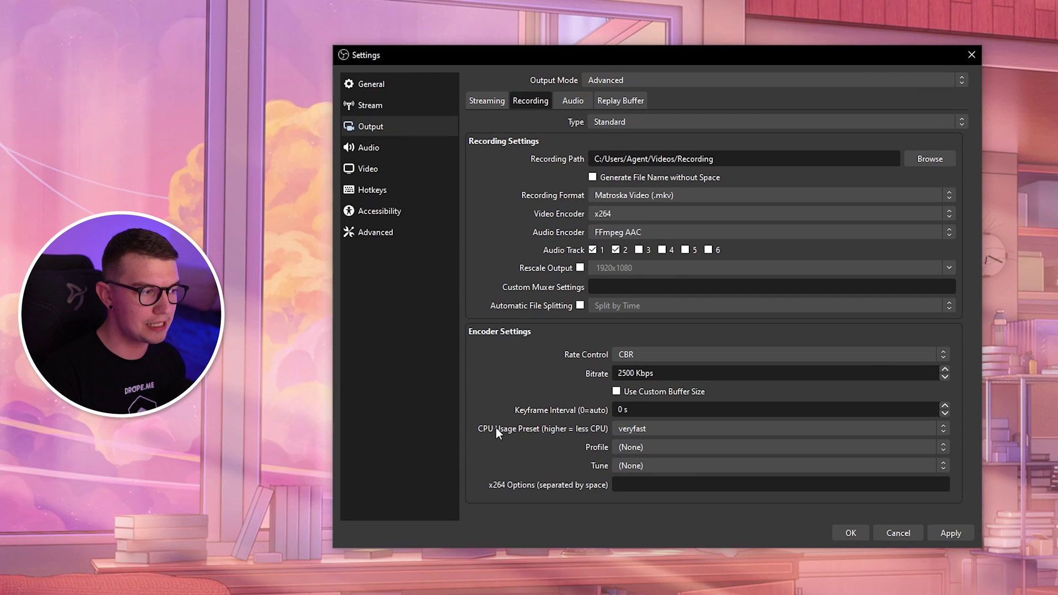
click(650, 427)
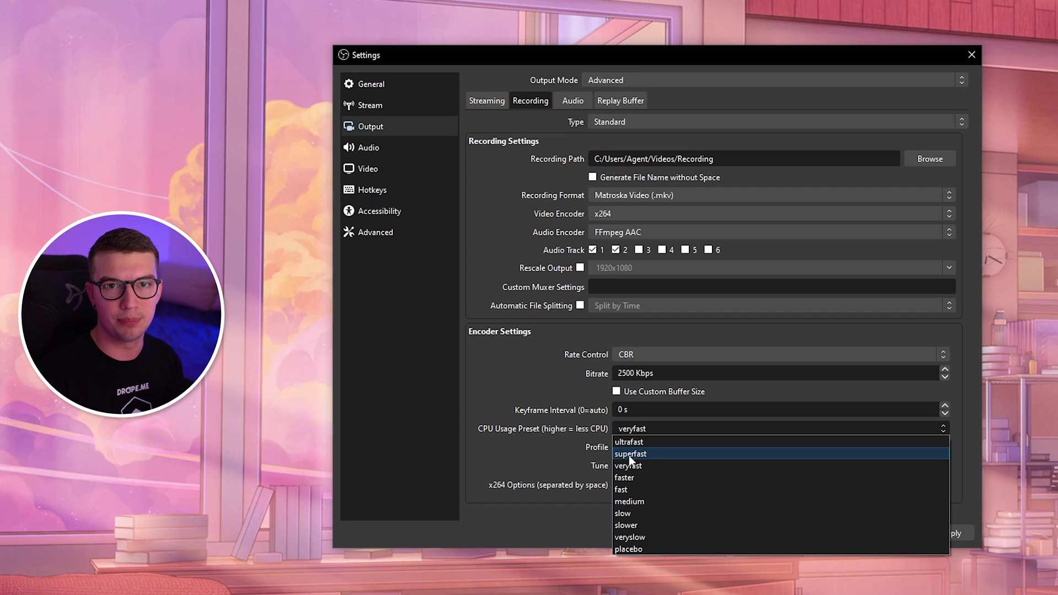
click(629, 455)
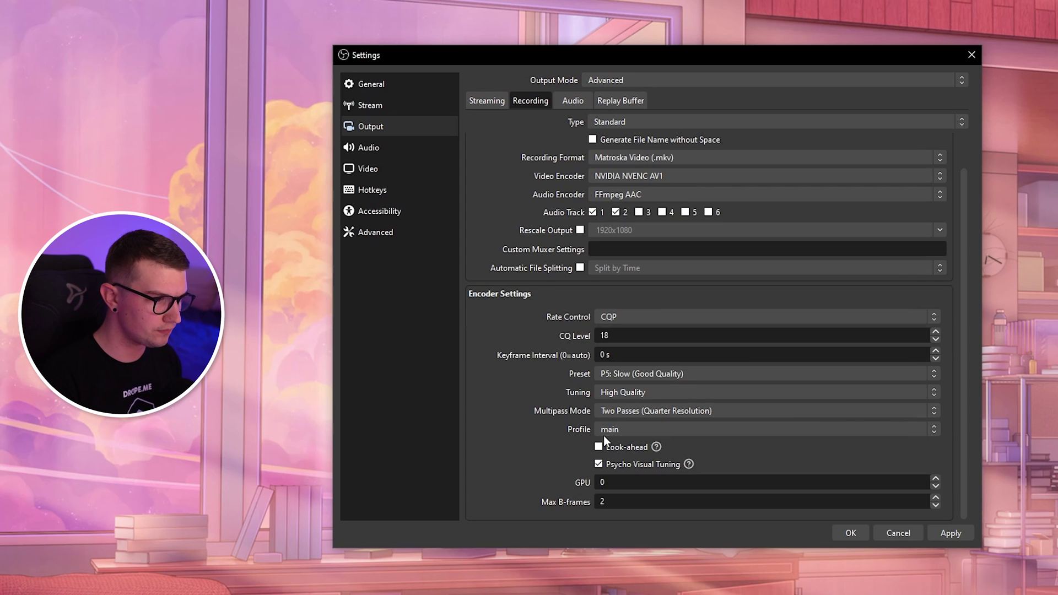
click(604, 433)
- Keep the encoder profile at main and show the Audio tab's 320 bitrate tracks
click(606, 434)
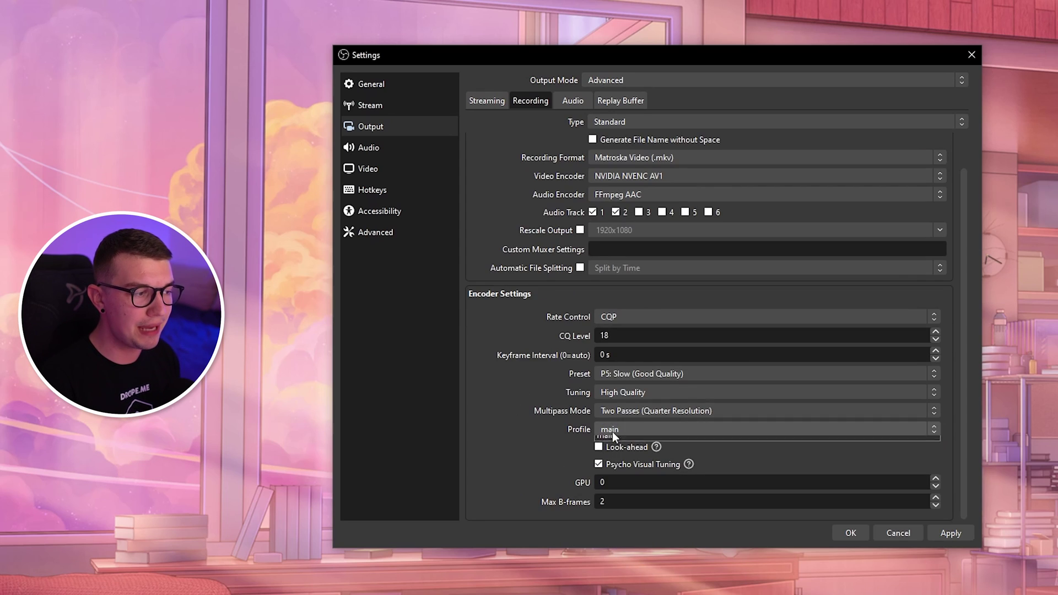
click(606, 432)
click(607, 442)
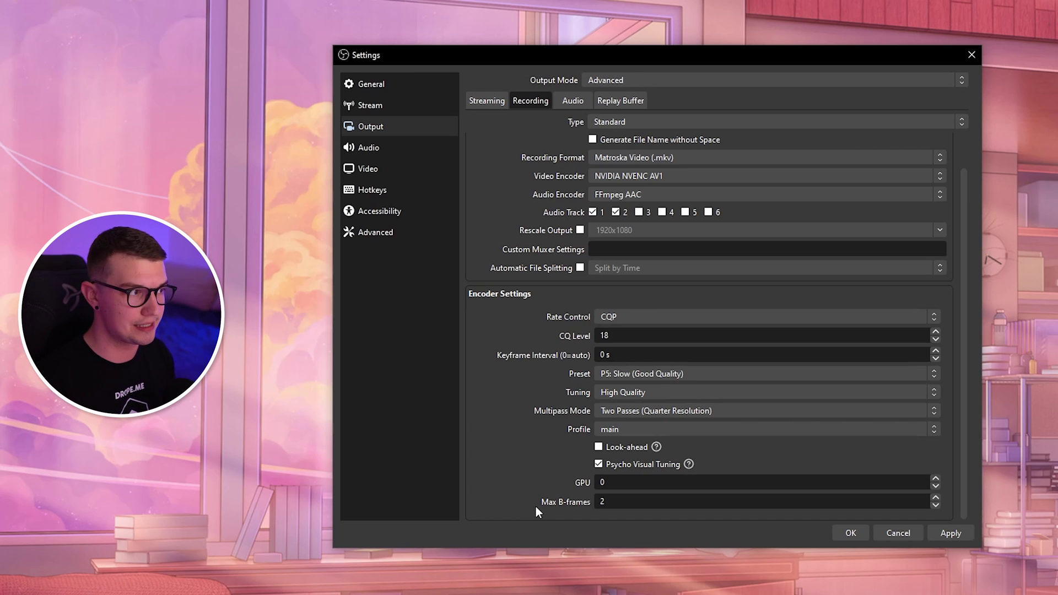
click(573, 102)
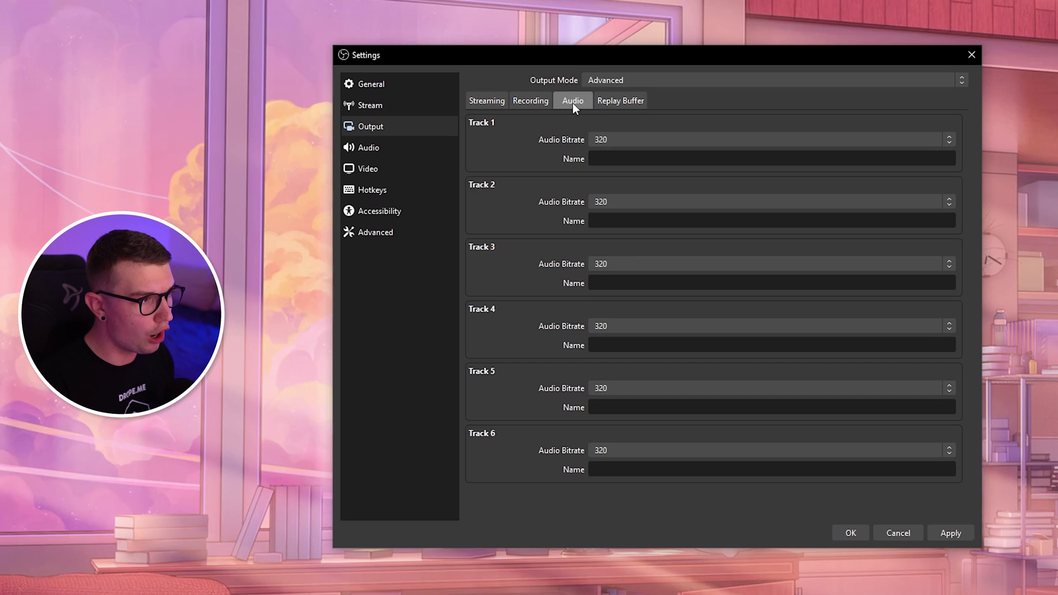
- Keep Track 1 audio bitrate at 320 and look over the Advanced settings page
click(615, 137)
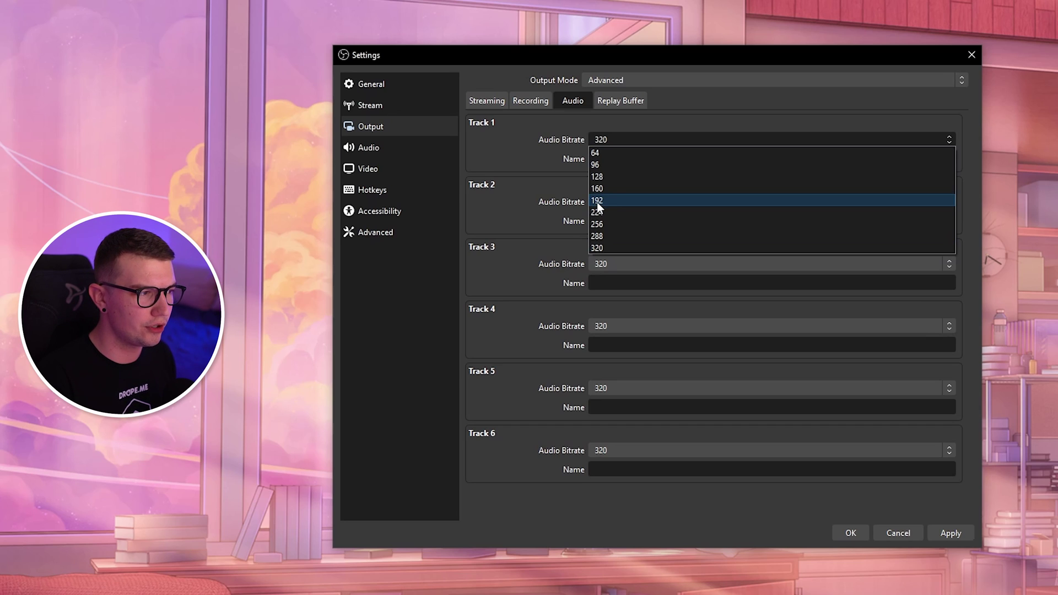
click(597, 249)
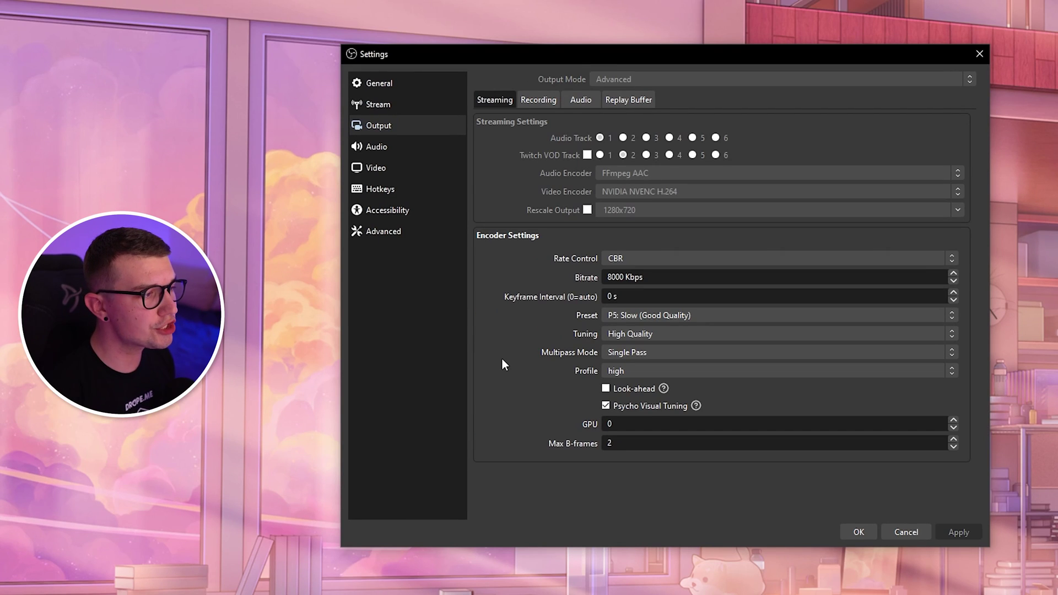
click(382, 232)
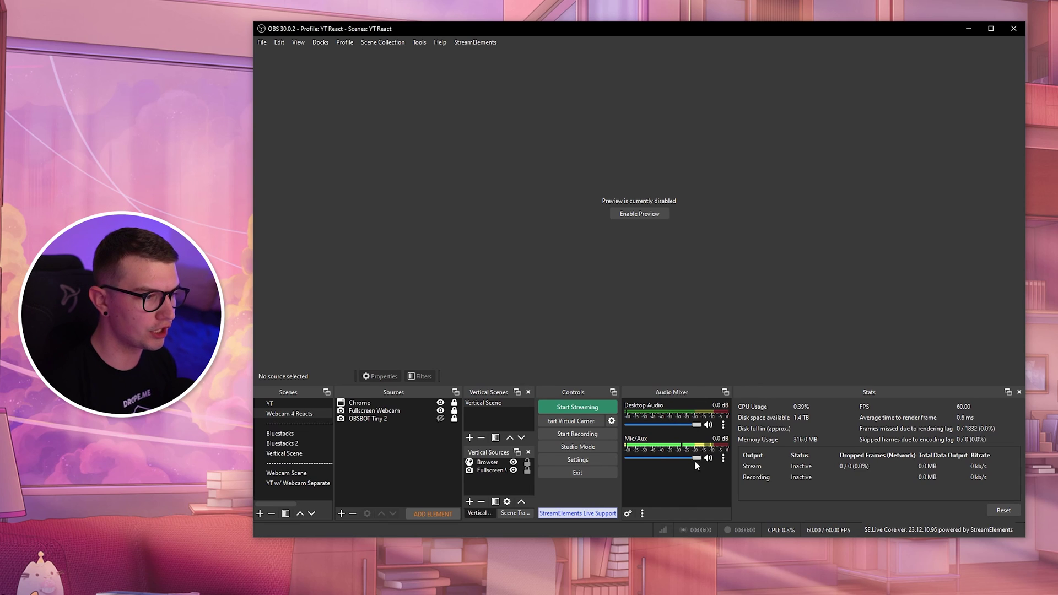
- Open Advanced Audio Properties from the Mic/Aux mixer entry's context menu
right_click(649, 449)
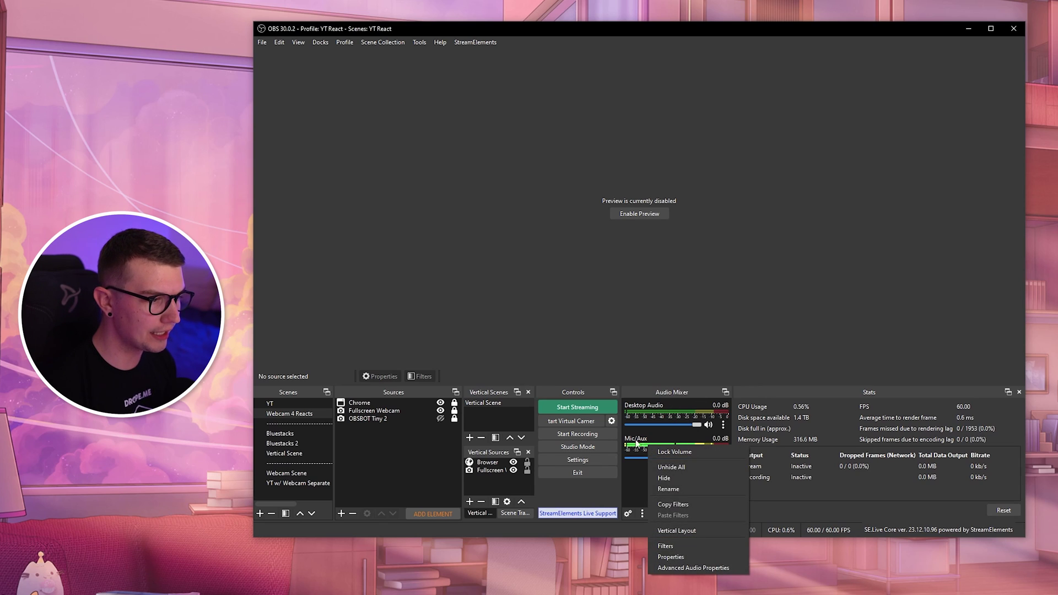
click(679, 569)
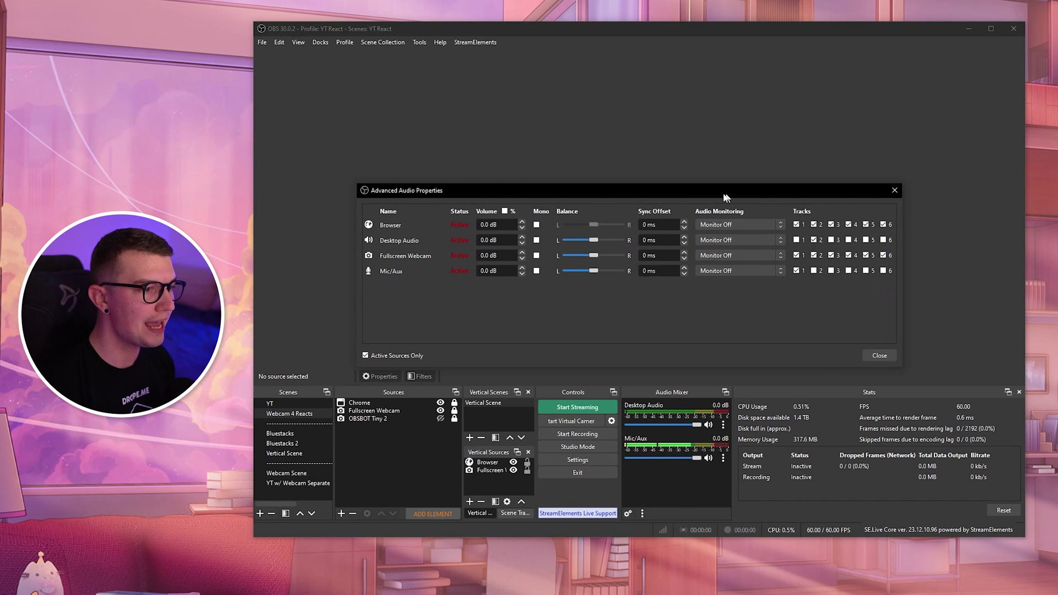